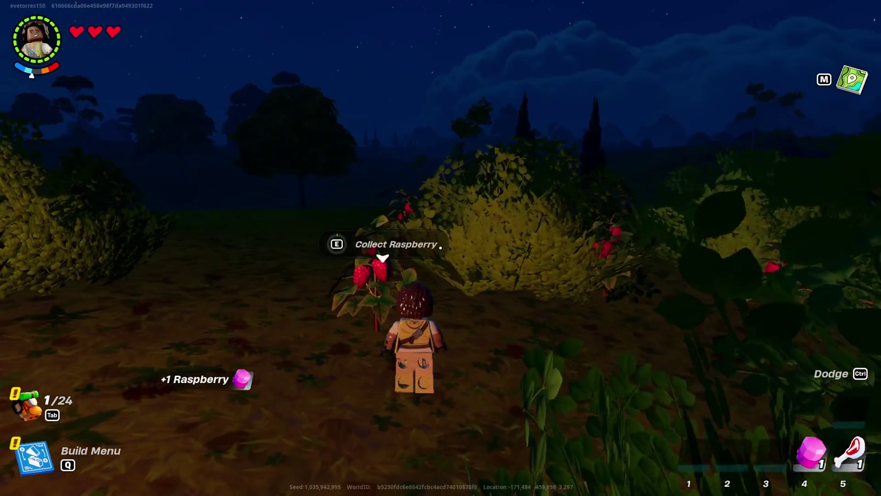
- Collect five raspberries from the nearby bushes
key(e)
key(e)
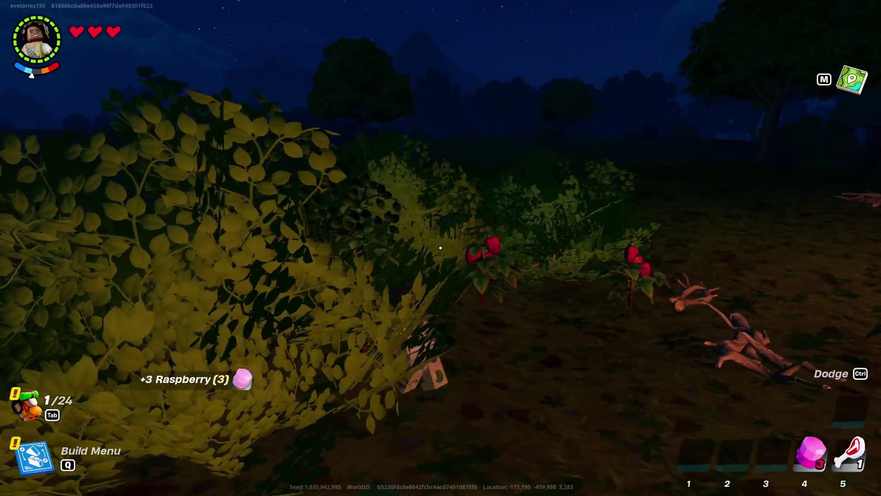
key(e)
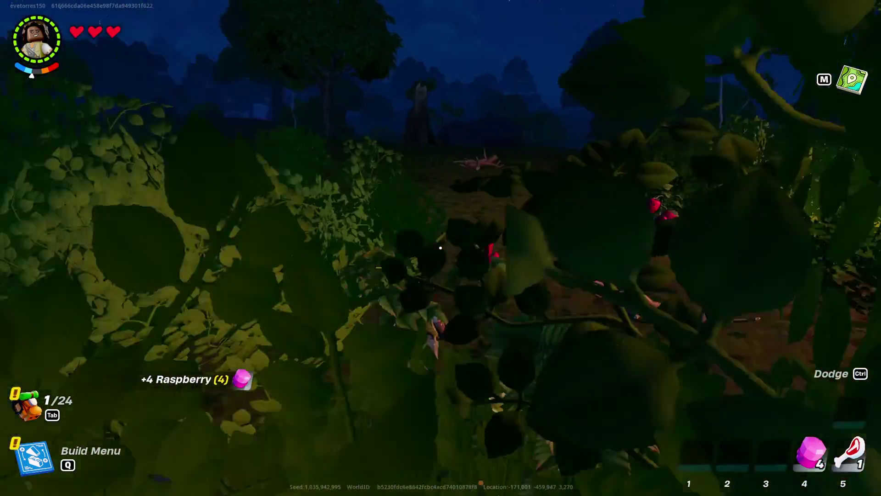
key(e)
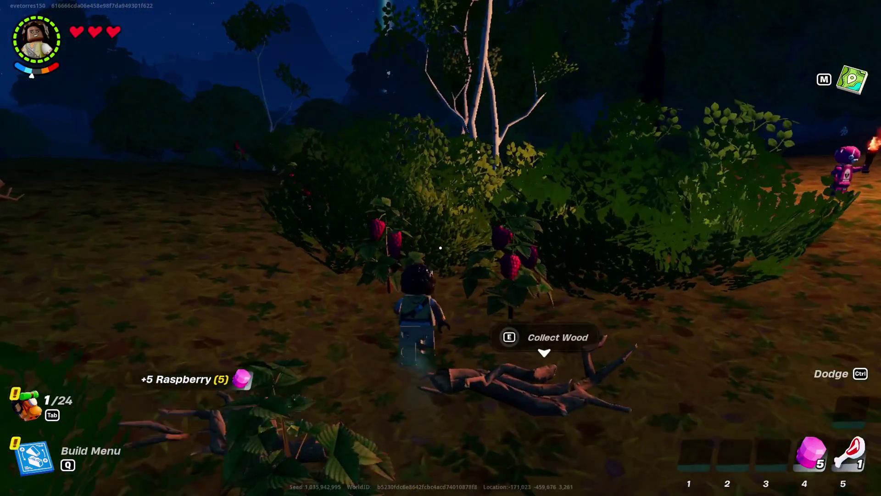
key(e)
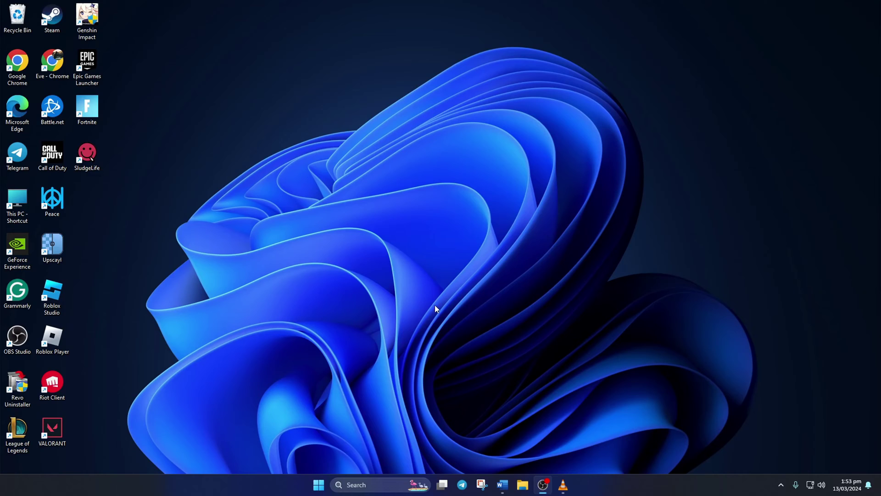
- Open %localappdata%\FortniteGame in File Explorer through the Run dialog
click(360, 486)
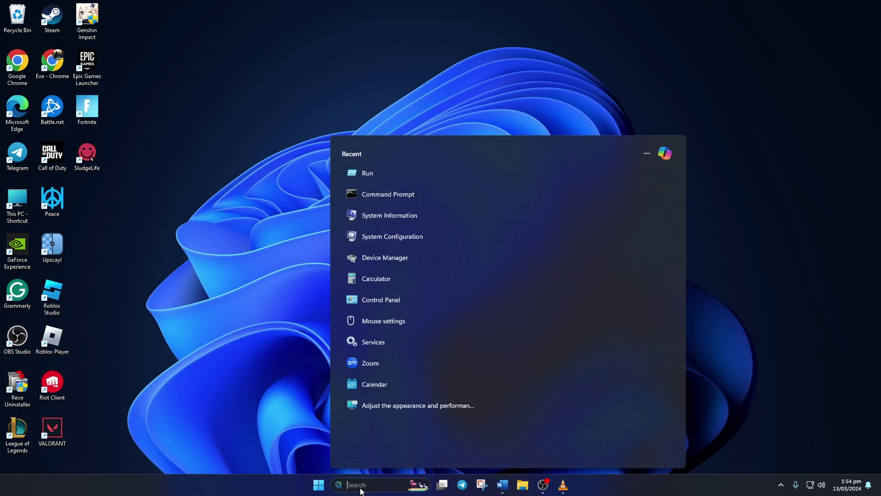
text(run)
click(398, 202)
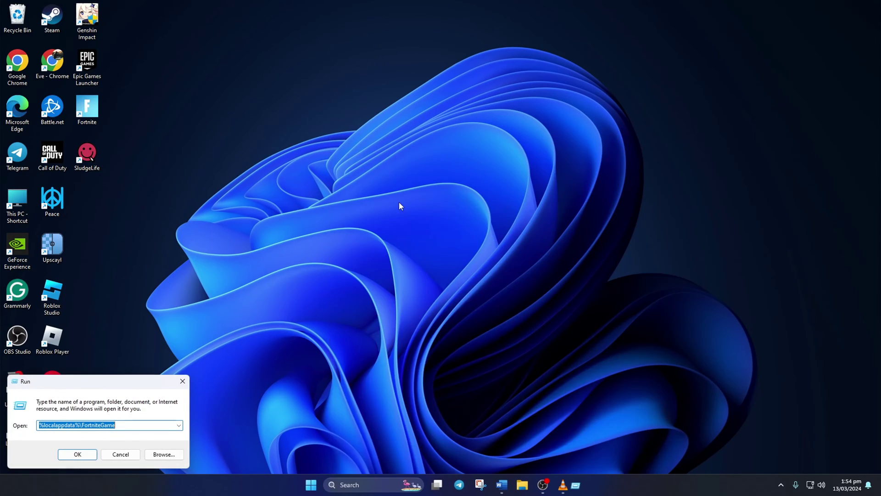
text(%localappdata%\For)
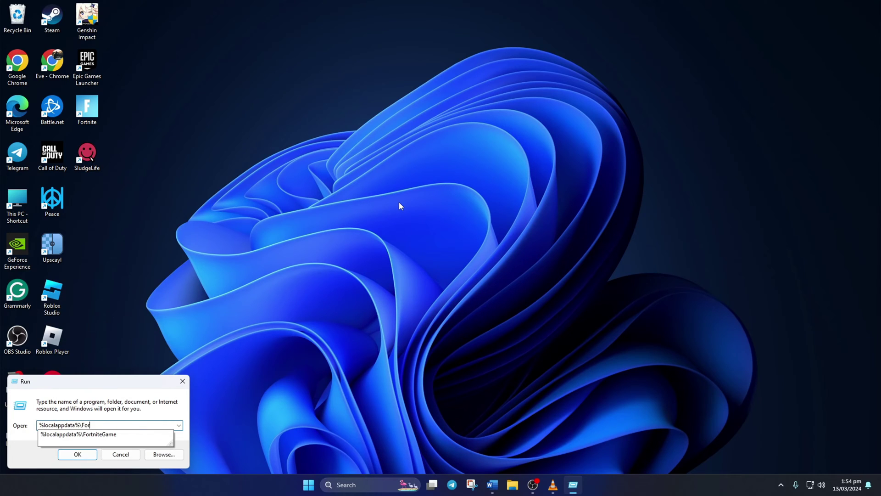
text(tniteGame)
key(Return)
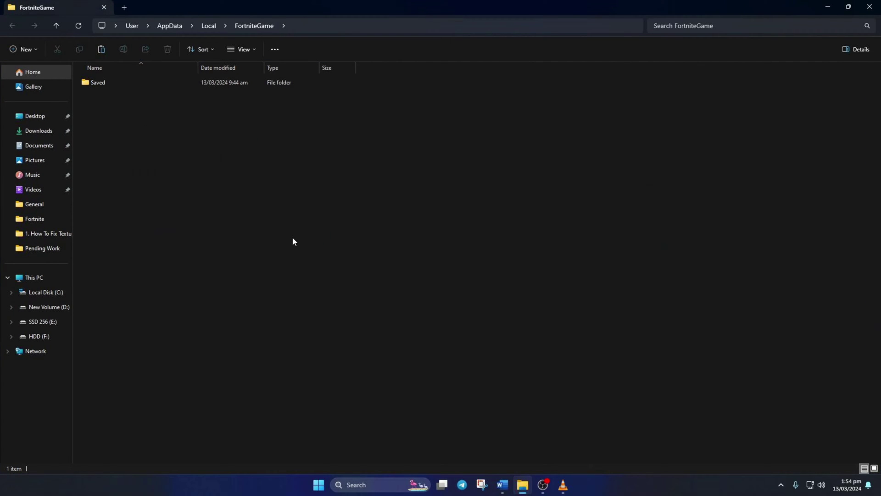
- Untick and apply Read-only on Saved\Config\WindowsClient\GameUserSettings in its Properties
double_click(134, 82)
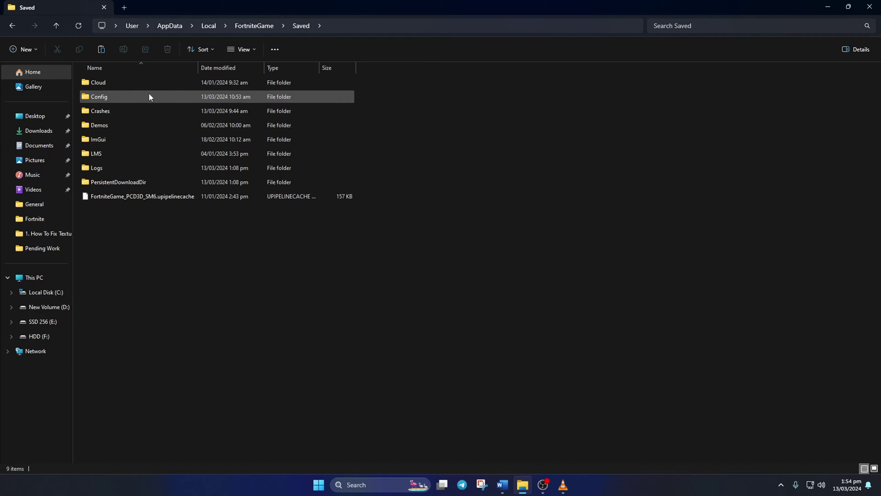
double_click(122, 97)
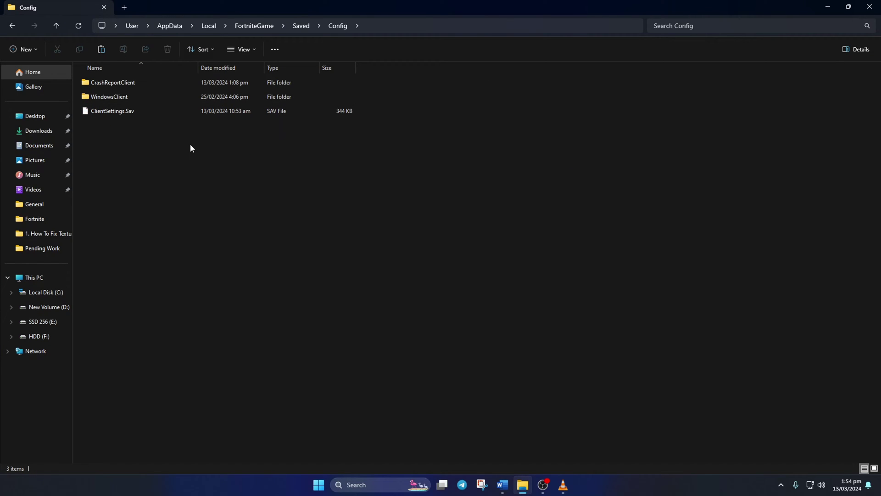
double_click(147, 98)
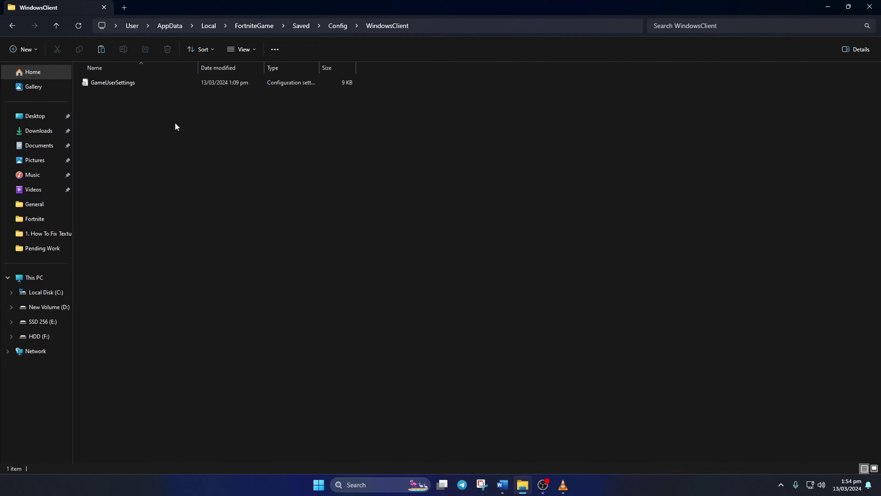
right_click(141, 82)
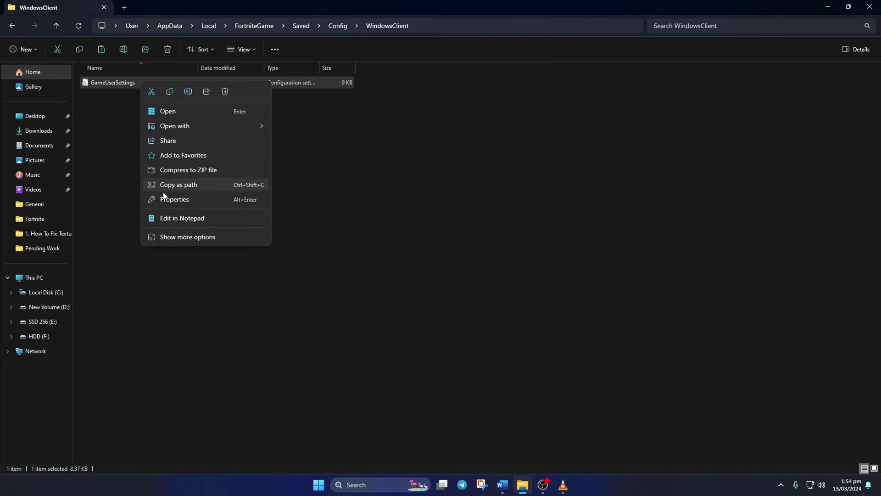
click(196, 200)
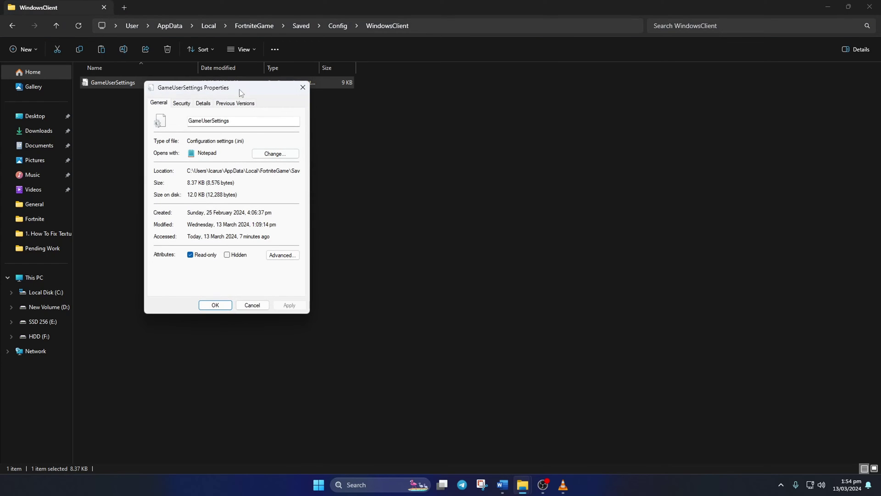
drag(239, 89, 439, 119)
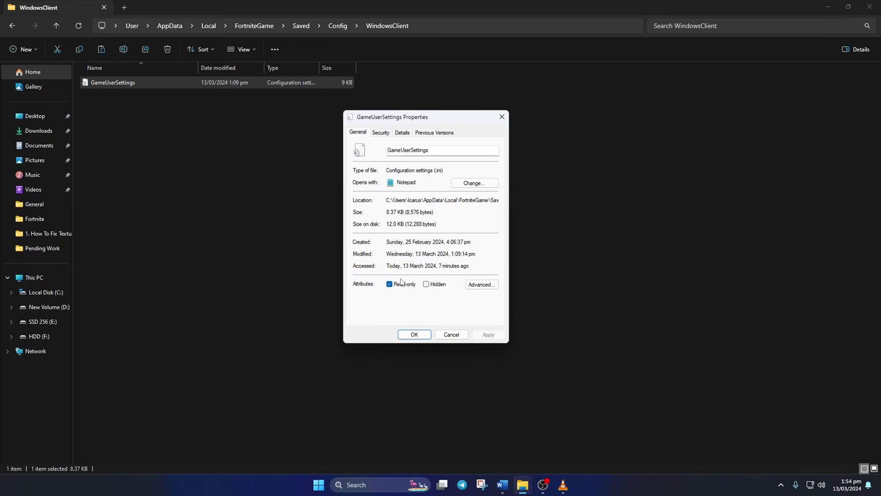
click(396, 285)
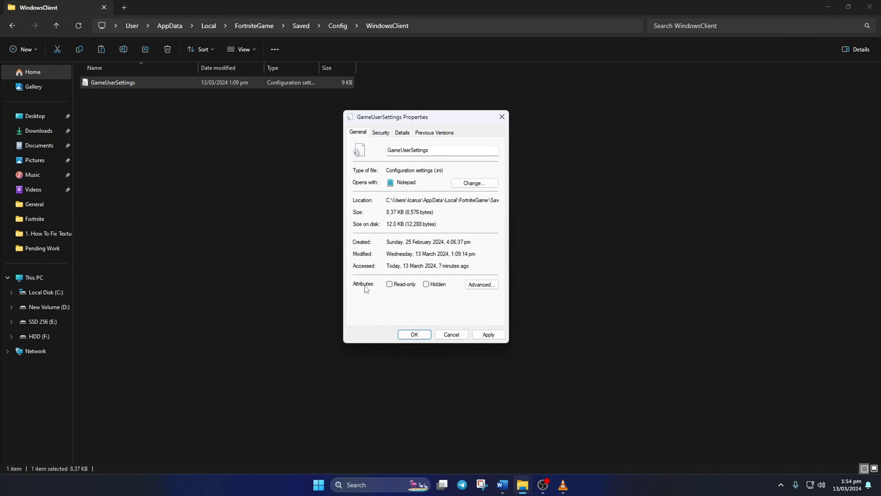
click(488, 334)
- Confirm the GameUserSettings properties, close File Explorer, and launch Fortnite from the desktop
click(414, 335)
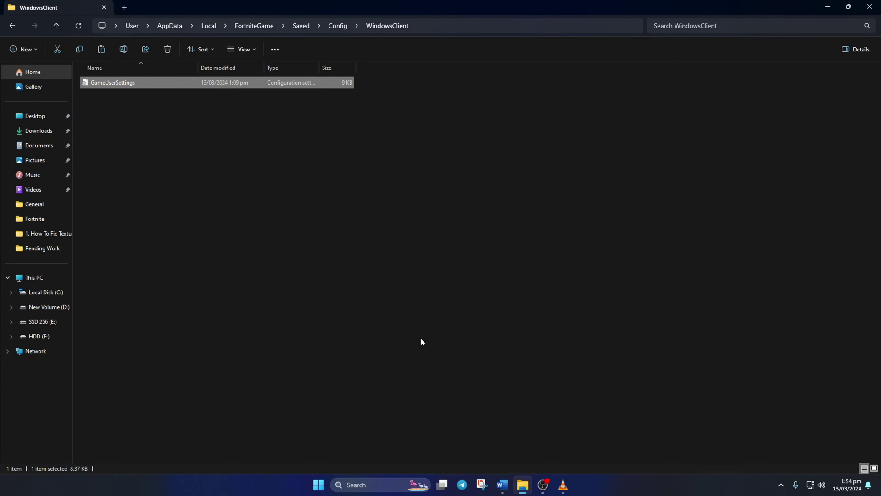
click(870, 7)
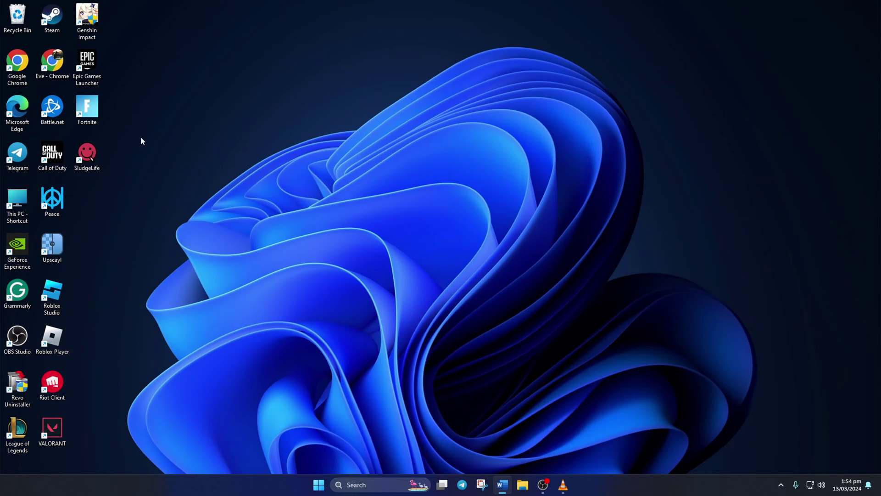
double_click(87, 108)
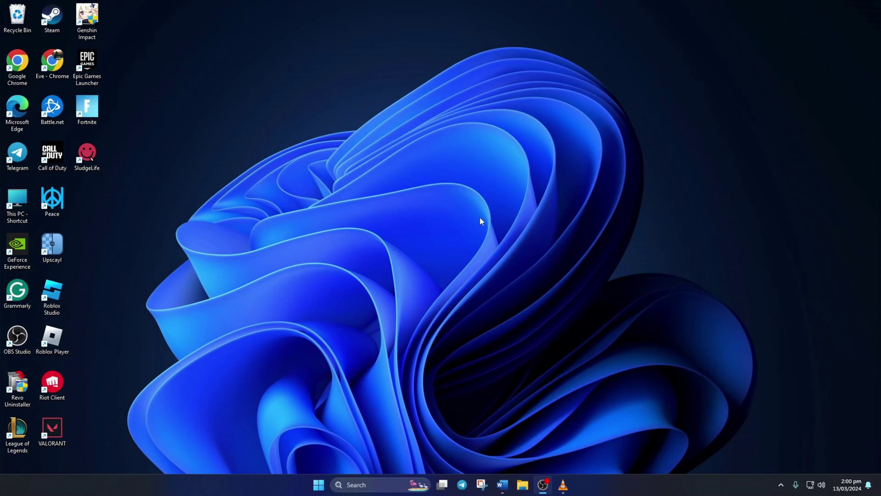
- Open %localappdata% in File Explorer through the Run dialog
click(357, 485)
text(Run)
click(381, 198)
text(%localappdata)
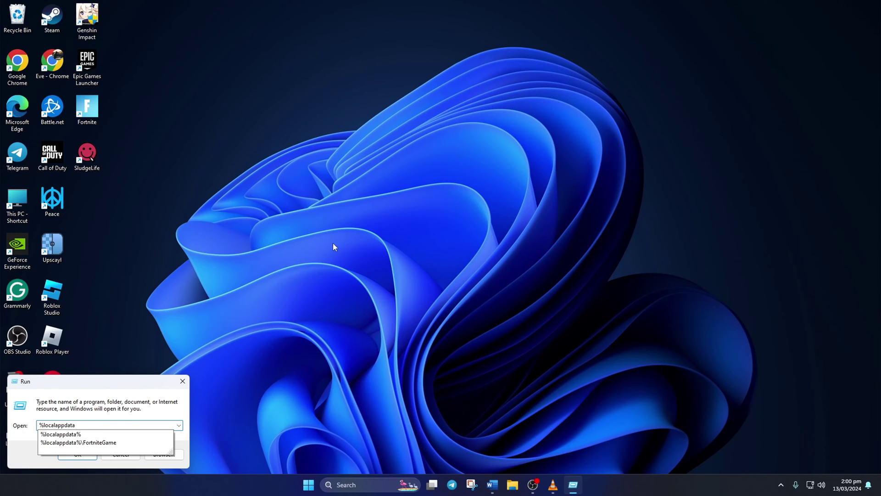
text(%)
key(Return)
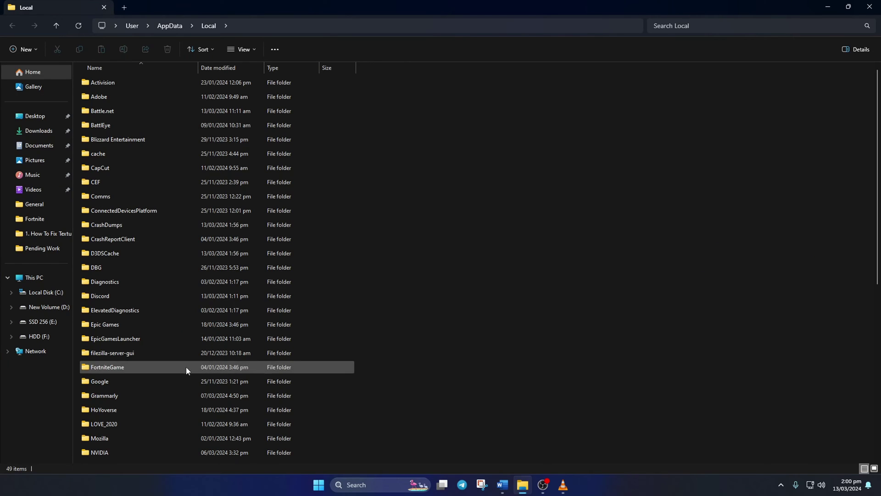
- Delete the Config folder from FortniteGame\Saved, then show the Start menu power options
double_click(157, 367)
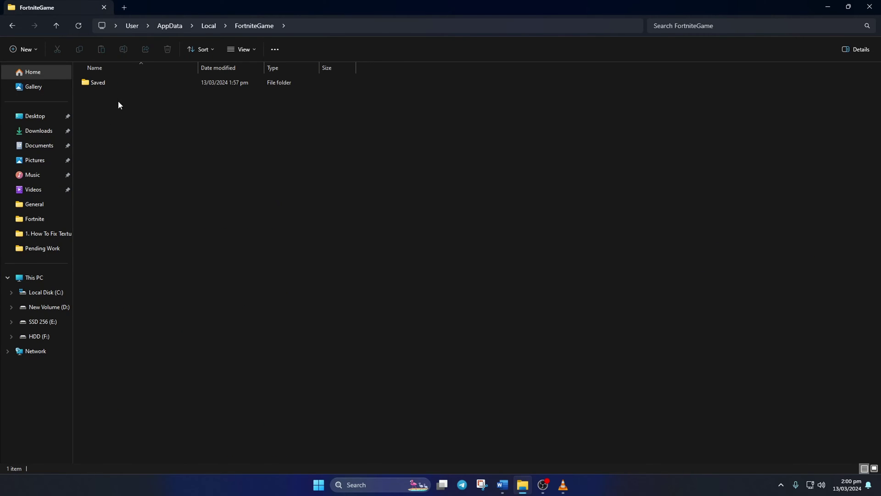
double_click(124, 84)
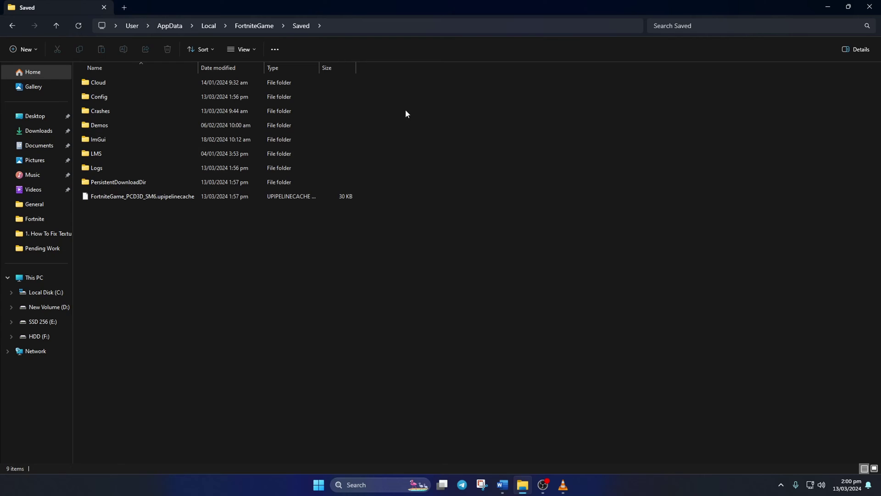
click(137, 99)
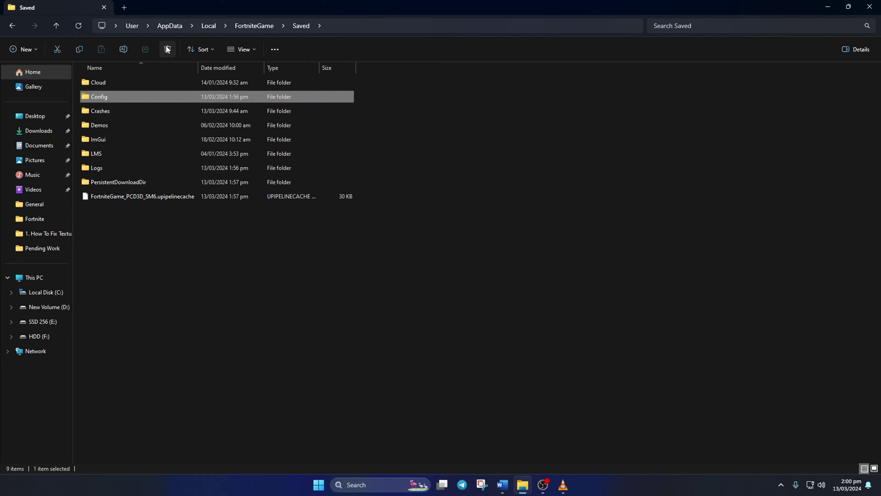
key(Delete)
click(319, 485)
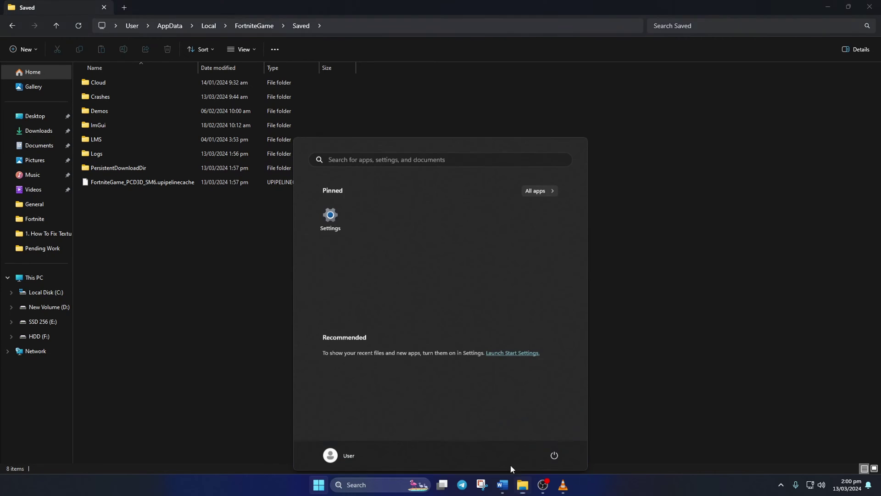
click(554, 453)
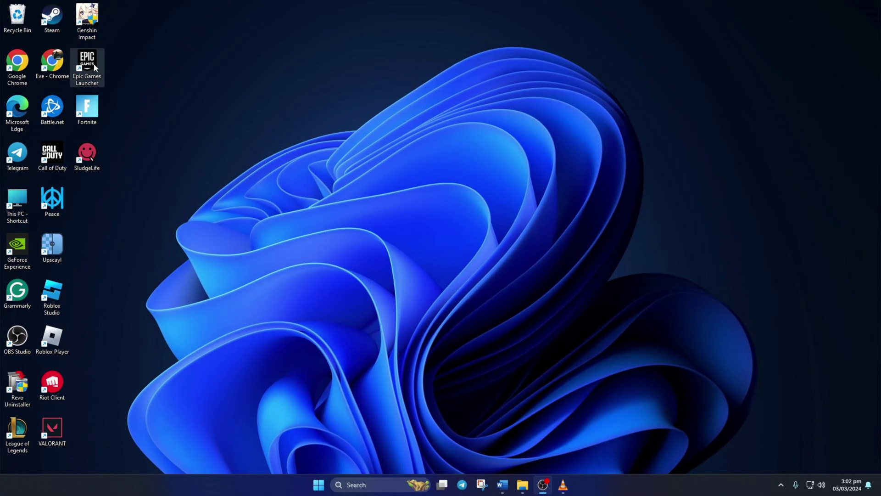
- Launch Epic Games Launcher and open Manage for Fortnite in the Library
double_click(87, 64)
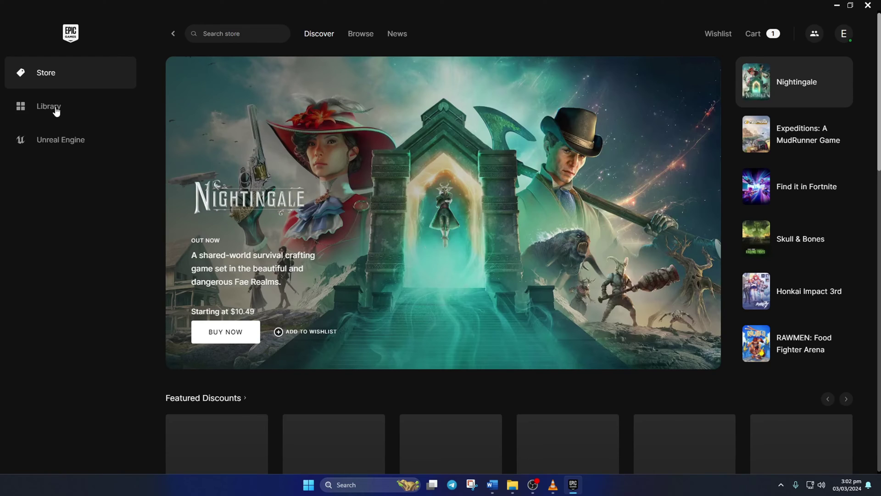
click(55, 109)
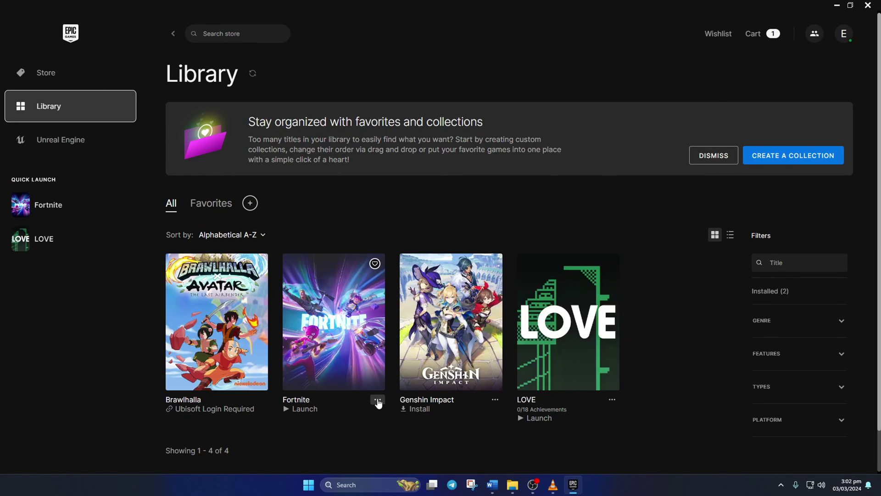
click(377, 400)
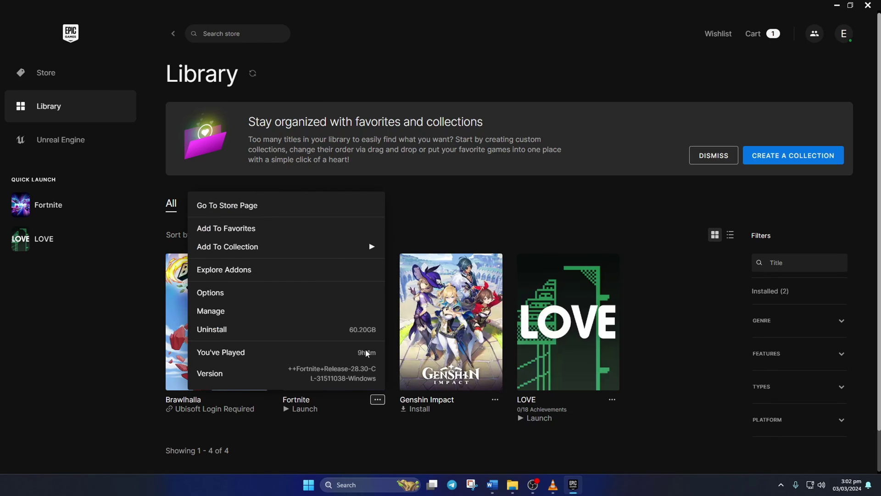
click(261, 313)
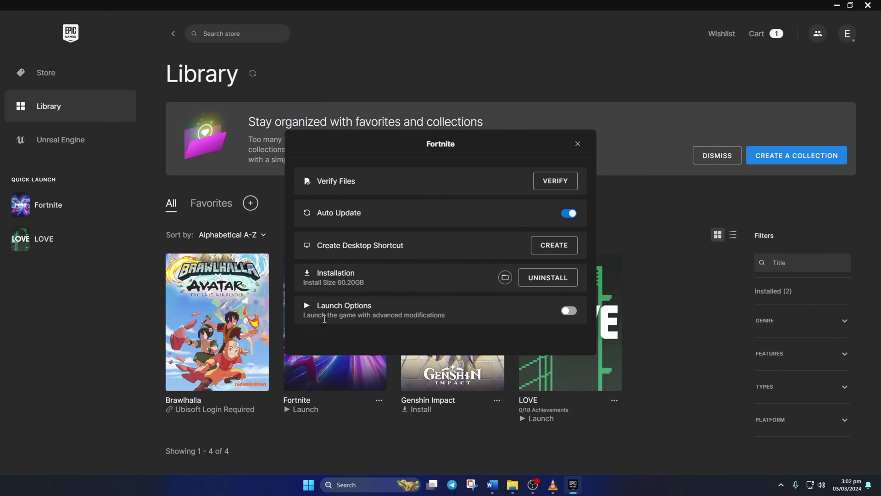
- From Fortnite's install location, delete the two EasyAntiCheat folders in FortniteGame\Binaries\Win64
click(505, 277)
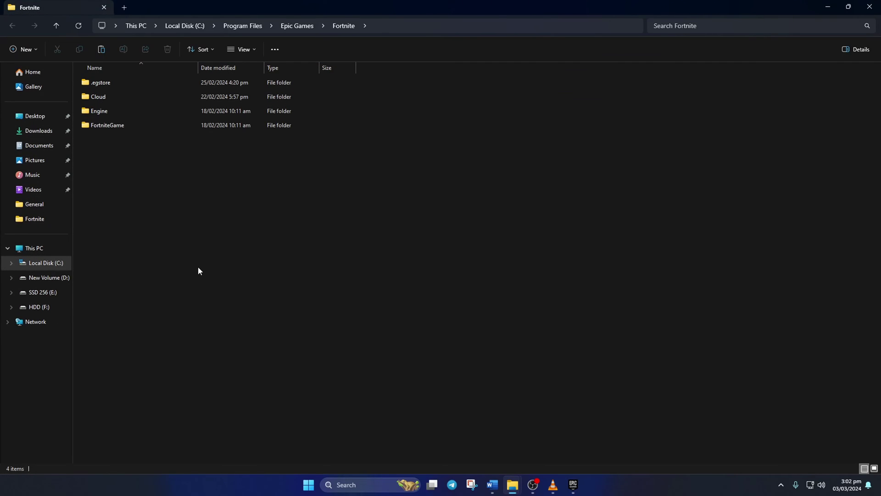
double_click(136, 126)
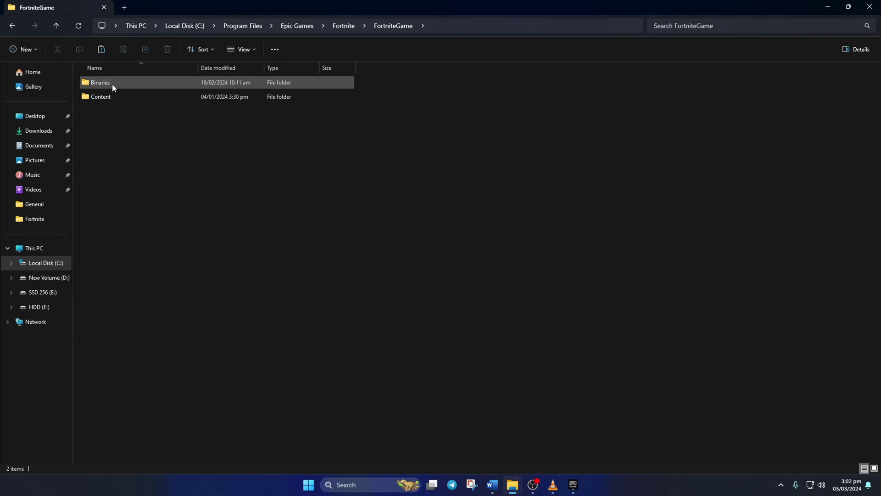
double_click(128, 83)
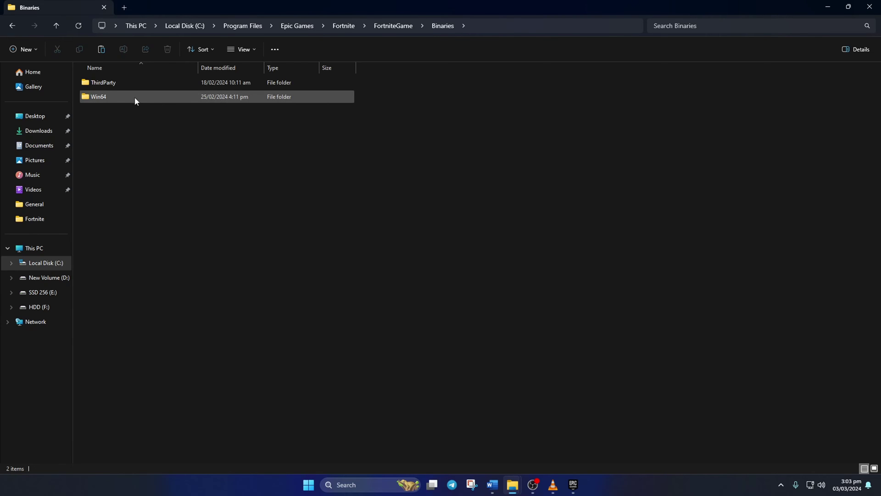
double_click(144, 98)
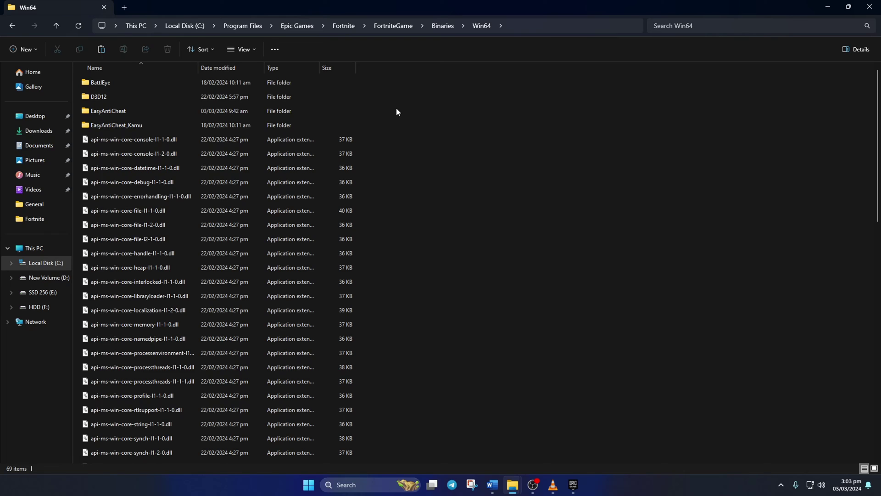
click(165, 115)
ctrl+click(151, 125)
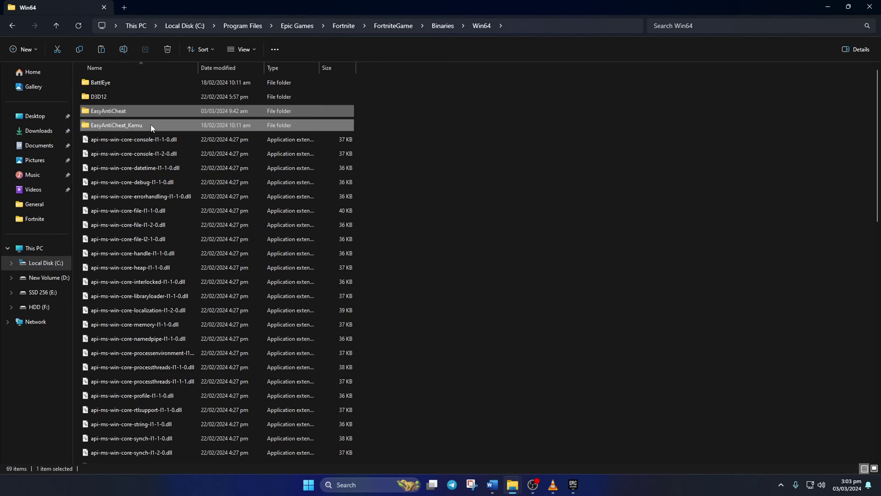
click(168, 49)
- Delete the FortniteClient-Win64-Shipping, _BE, _EAC, _EAC_EOS executables and FortniteLauncher
scroll(404, 142, down, 10)
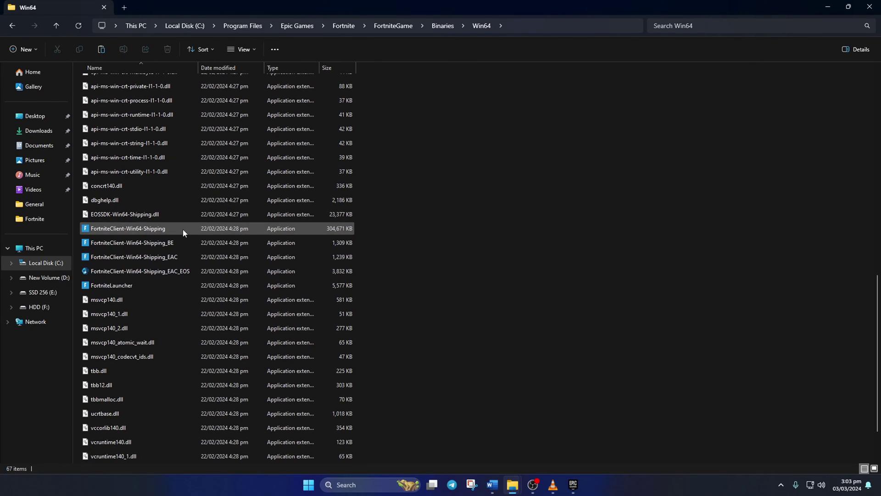
click(137, 232)
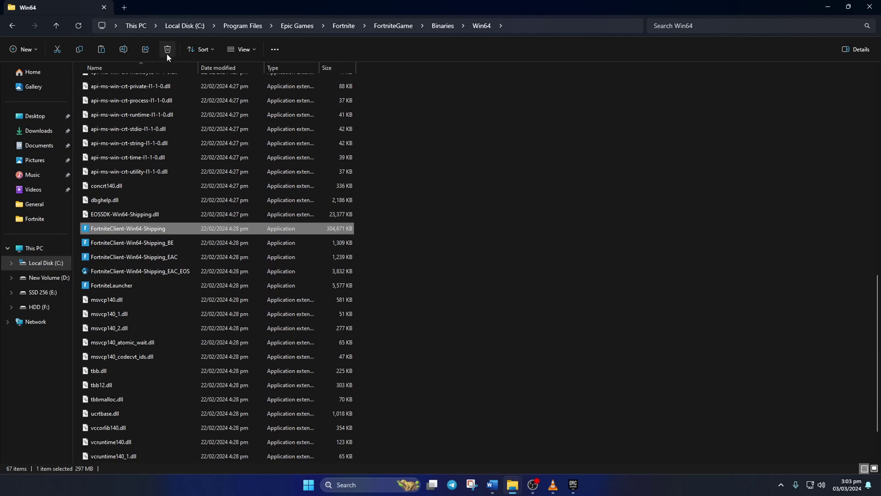
click(168, 49)
click(174, 231)
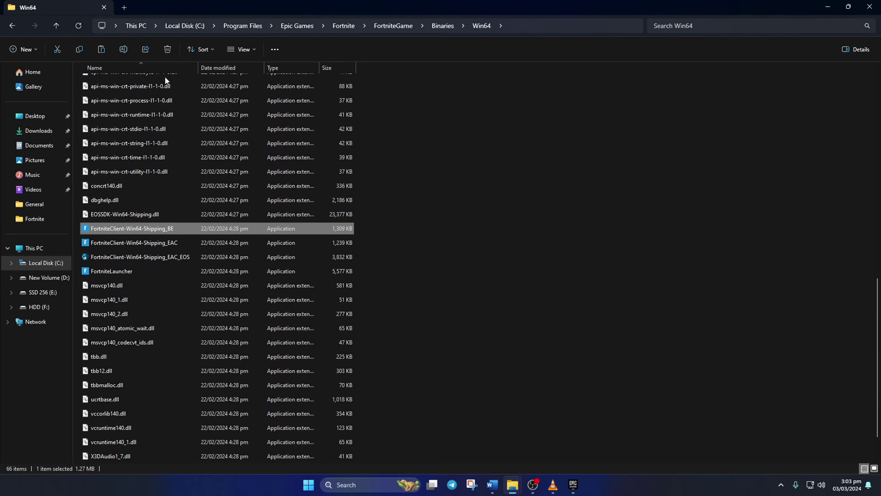
click(167, 50)
click(174, 229)
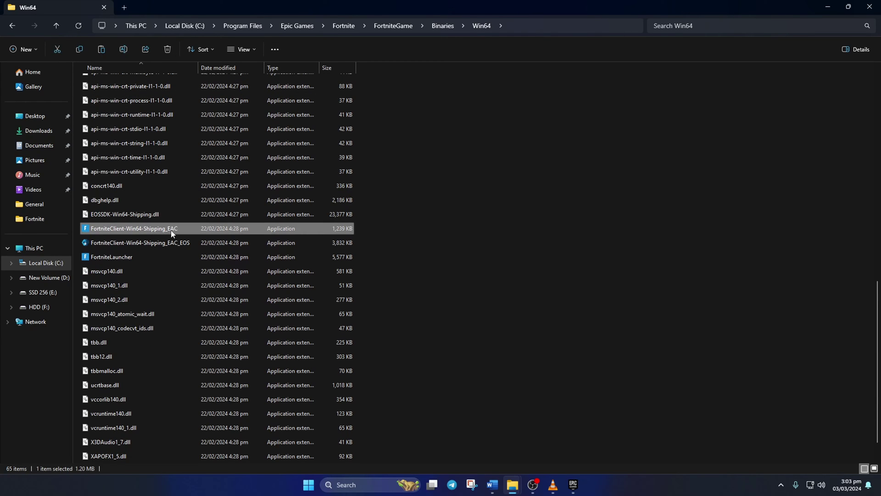
click(166, 50)
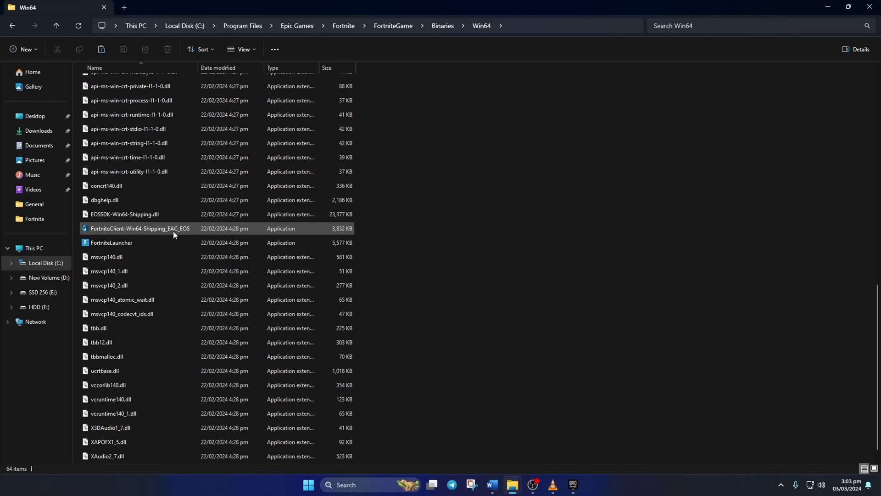
click(182, 231)
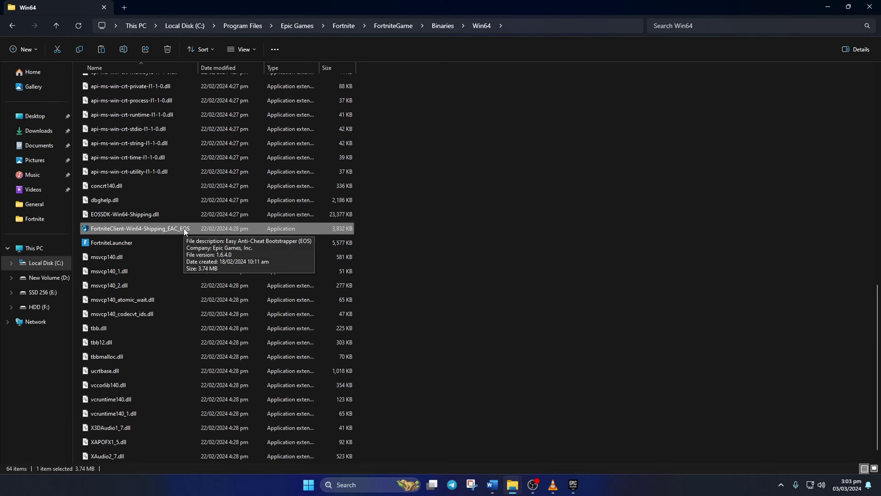
click(172, 53)
click(173, 53)
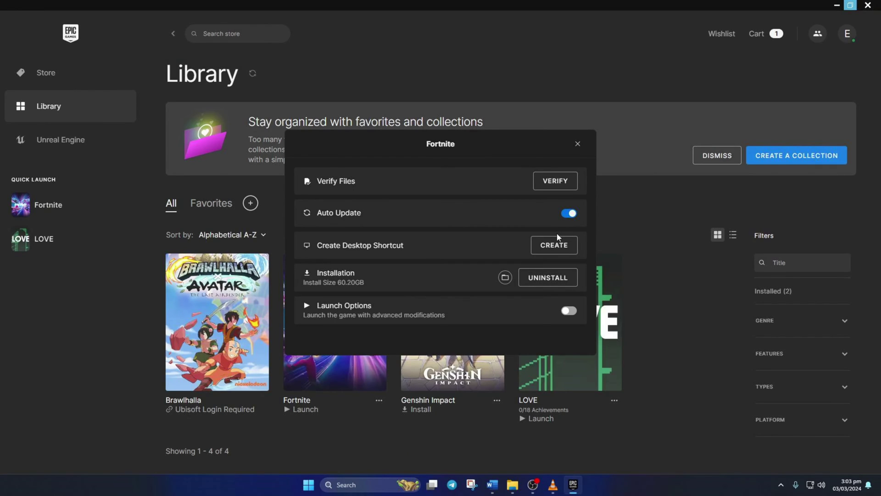
- Close Fortnite's Manage dialog to return to the Library
click(556, 181)
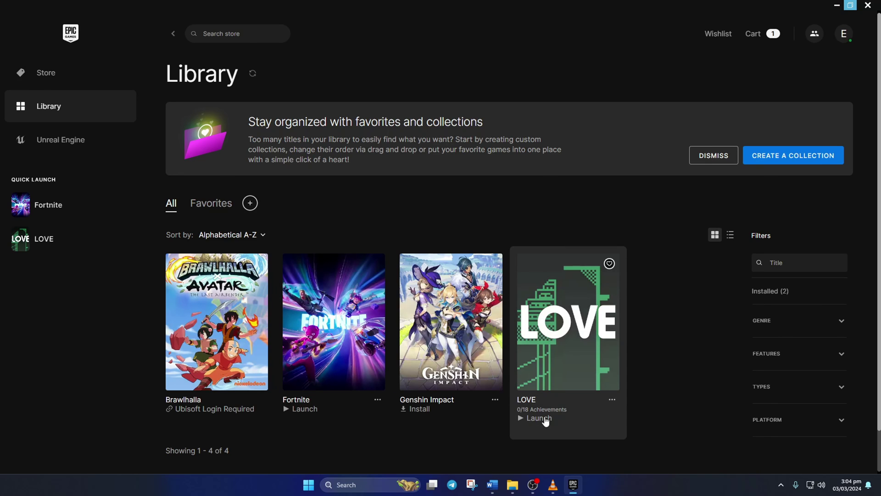
- Close the Epic Games Launcher window
click(867, 6)
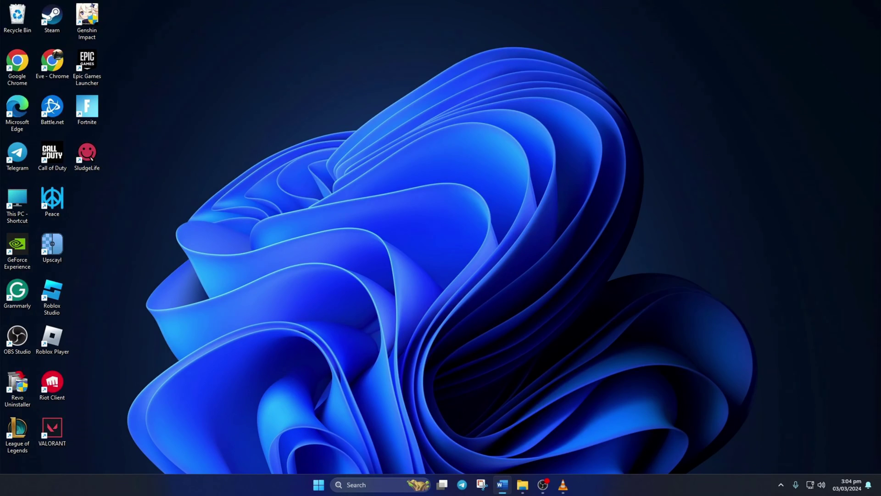